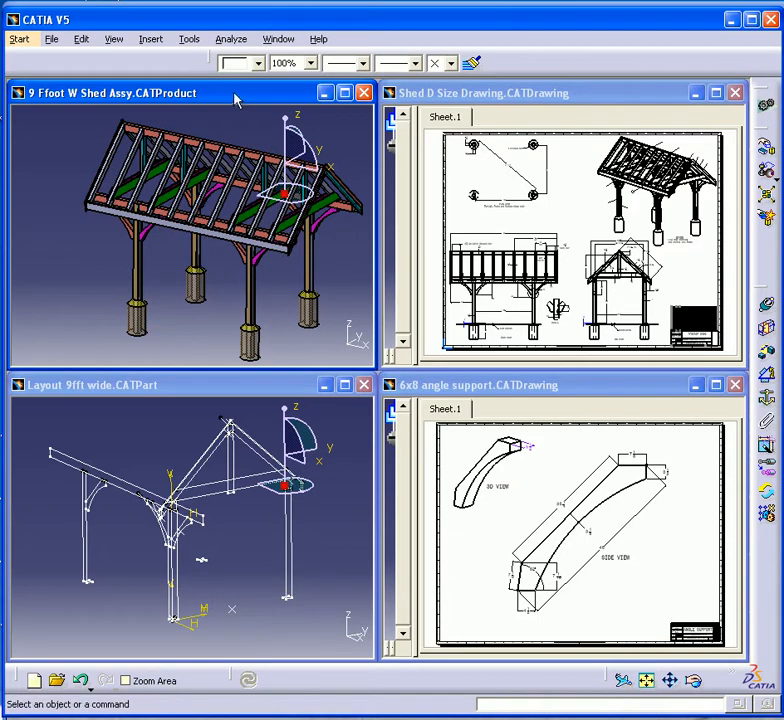
Step: Maximize the 9 Ffoot W Shed Assy window and examine the timber frame's rafters, beams and braces from above and underneath
double_click(237, 93)
middle_drag(264, 444, 409, 455)
mouse_move(240, 437)
middle_down()
mouse_move(255, 446)
mouse_move(237, 412)
middle_up()
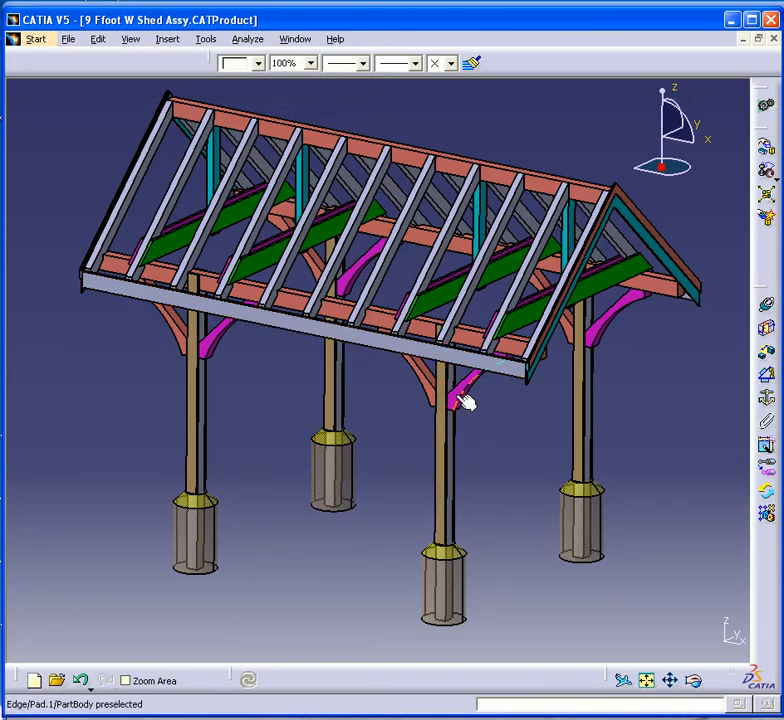
middle_drag(472, 462, 262, 300)
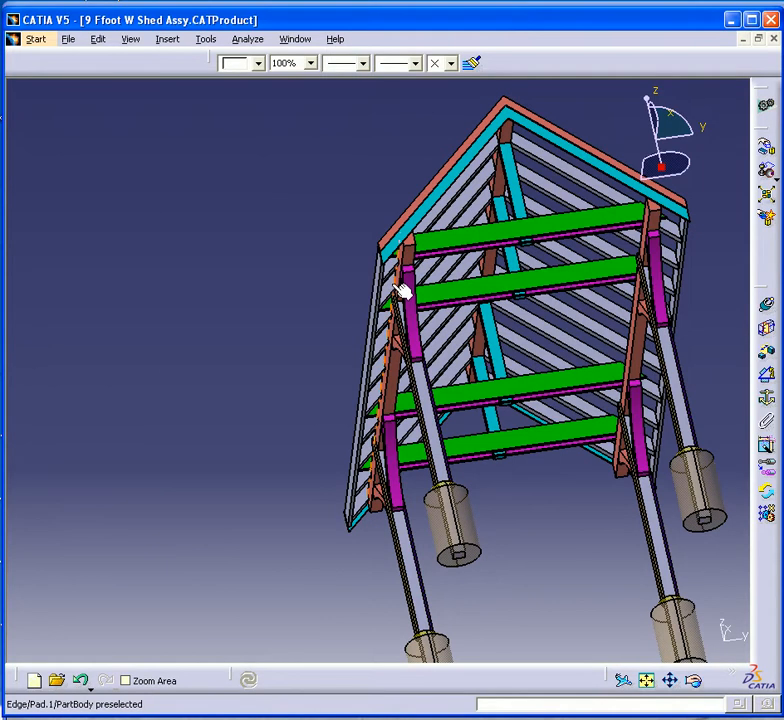
middle_drag(320, 299, 450, 480)
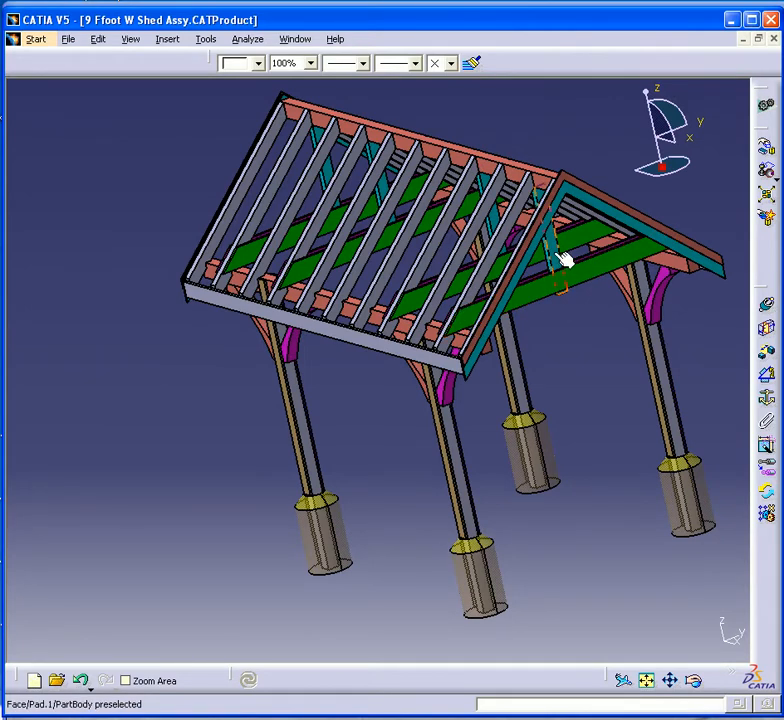
middle_drag(576, 380, 413, 293)
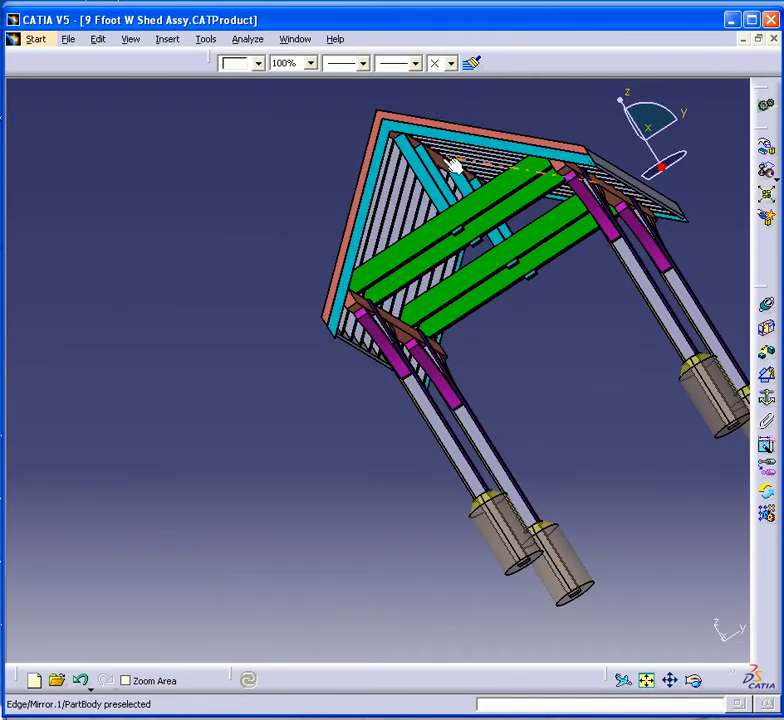
middle_drag(320, 207, 539, 254)
mouse_move(332, 511)
middle_down()
mouse_move(374, 513)
mouse_move(343, 526)
middle_up()
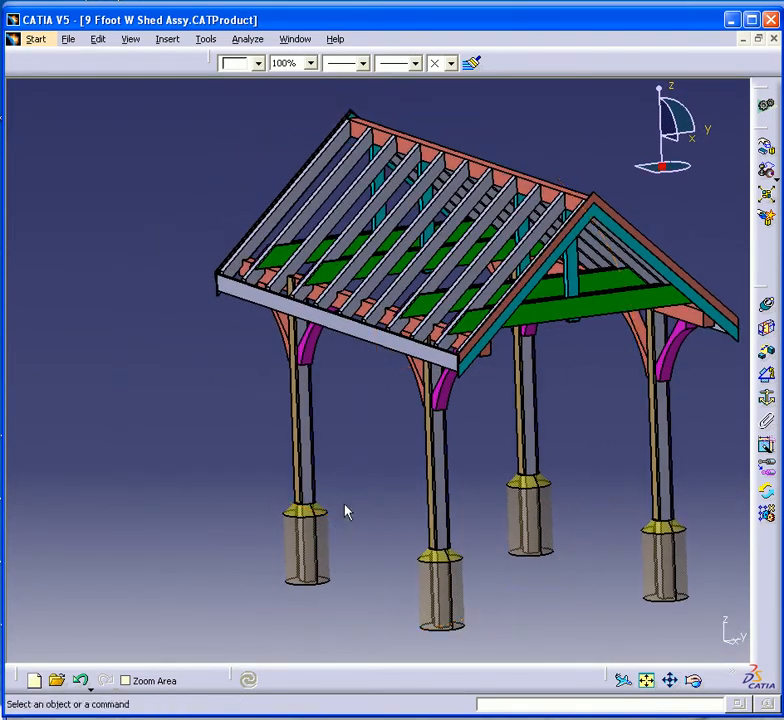
Step: Tile all open document windows and inspect the shed assembly from several angles in its reduced window
click(297, 40)
click(331, 78)
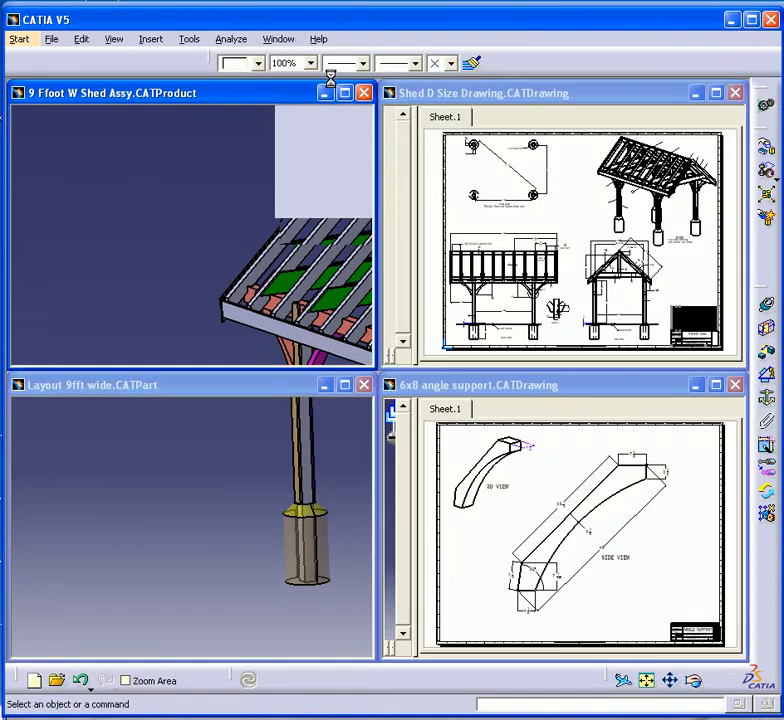
middle_drag(280, 328, 256, 329)
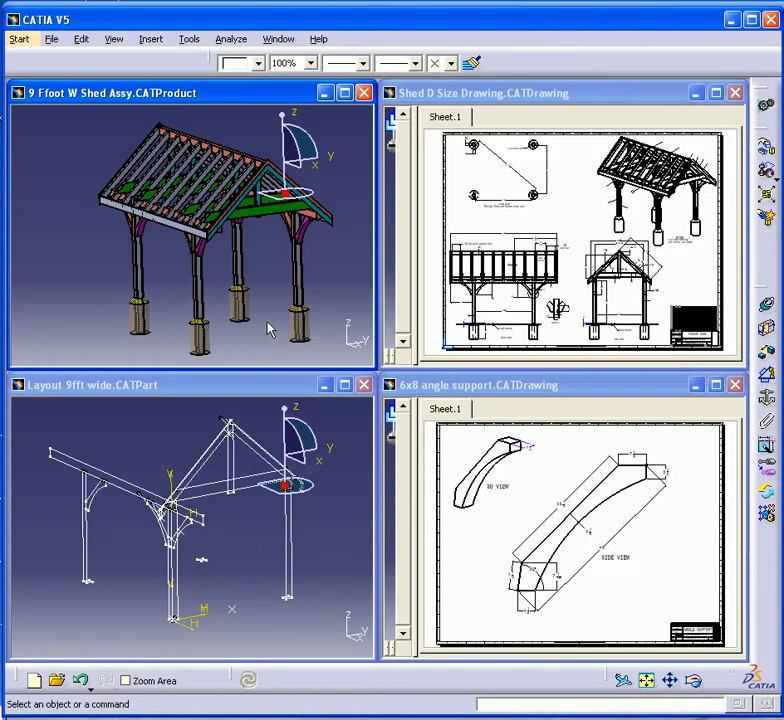
middle_drag(100, 303, 161, 313)
middle_drag(99, 279, 166, 298)
mouse_move(98, 291)
middle_down()
mouse_move(108, 291)
mouse_move(101, 291)
middle_up()
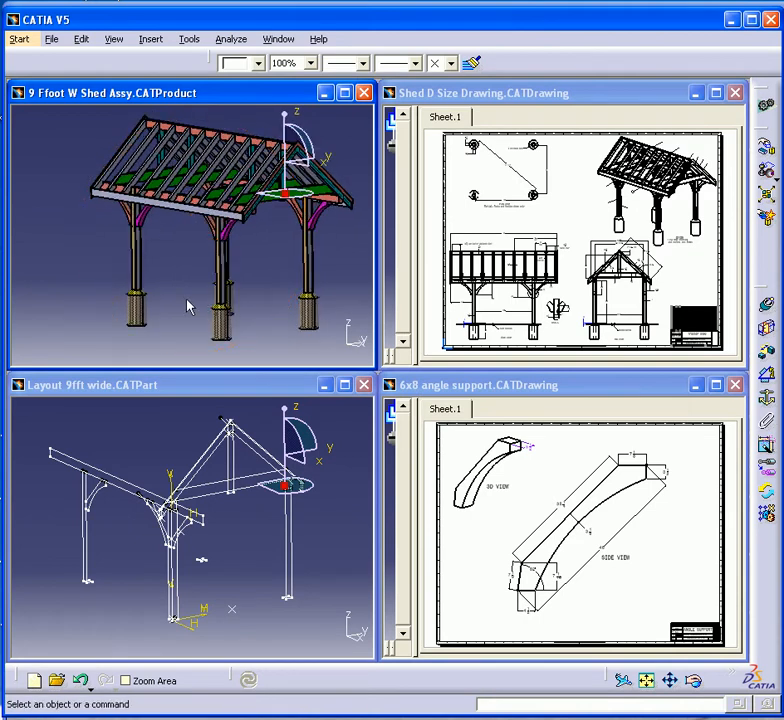
Step: Maximize the shed assembly and unhide the Layout for shed part from the specification tree, leaving the tree hidden
double_click(268, 96)
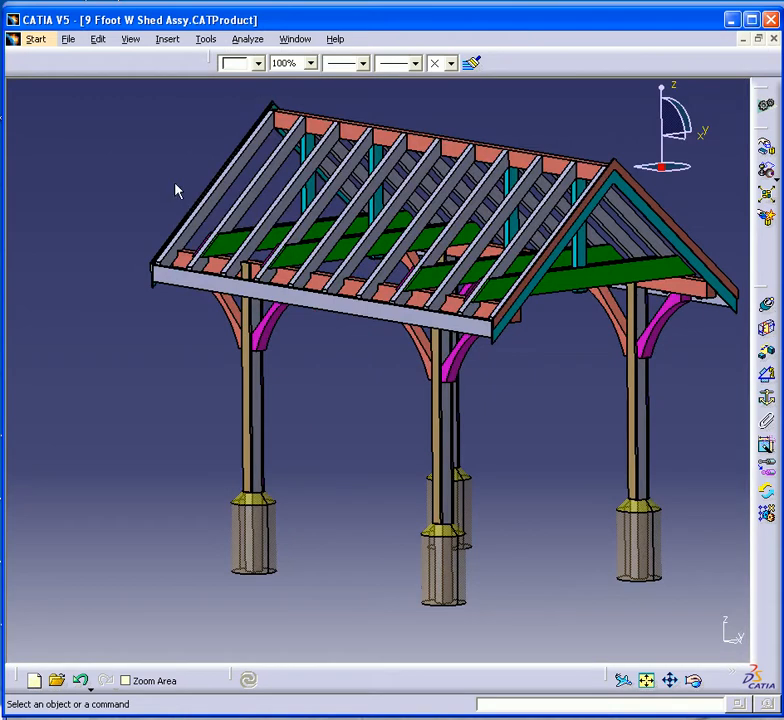
key(F3)
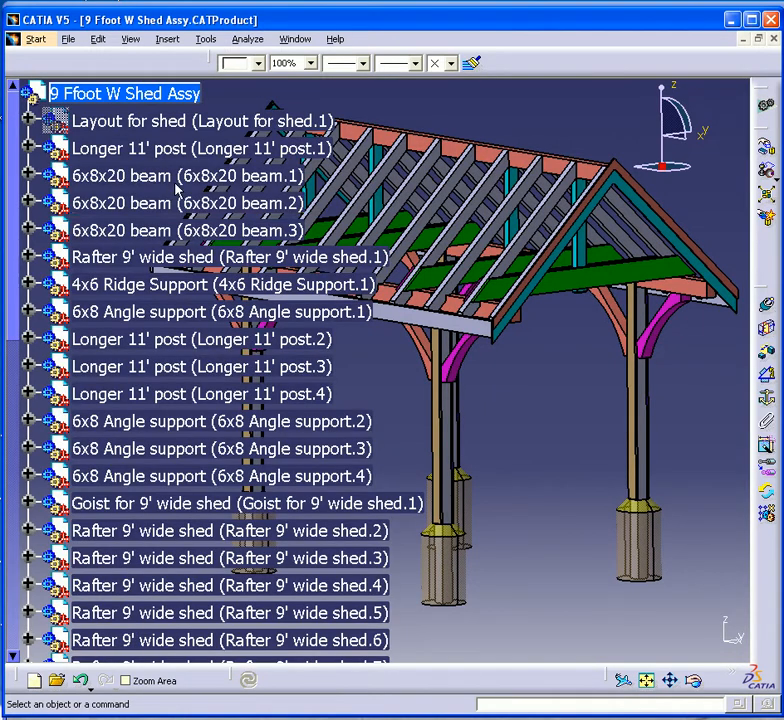
click(135, 96)
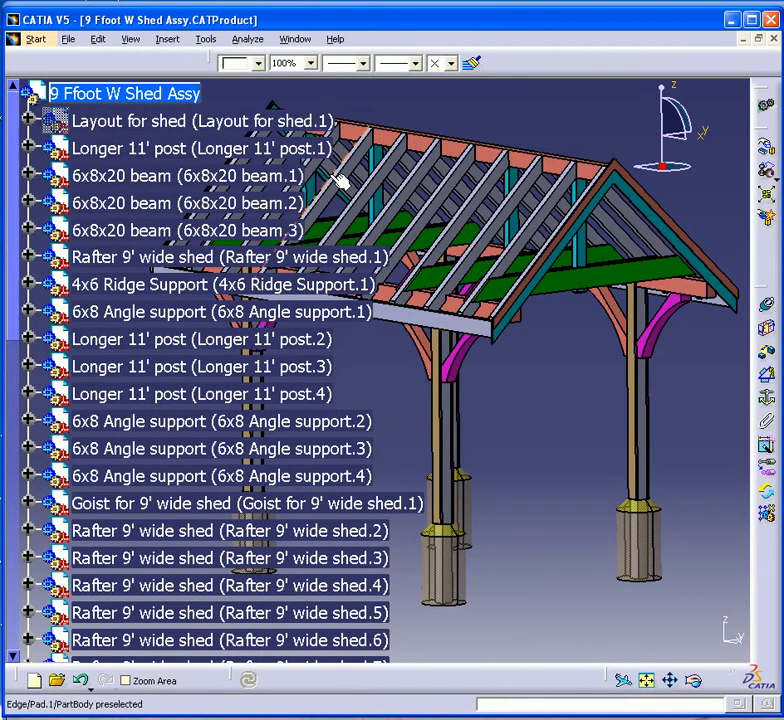
click(218, 122)
right_click(218, 122)
click(250, 172)
middle_drag(590, 428, 619, 452)
middle_drag(390, 392, 354, 418)
key(F3)
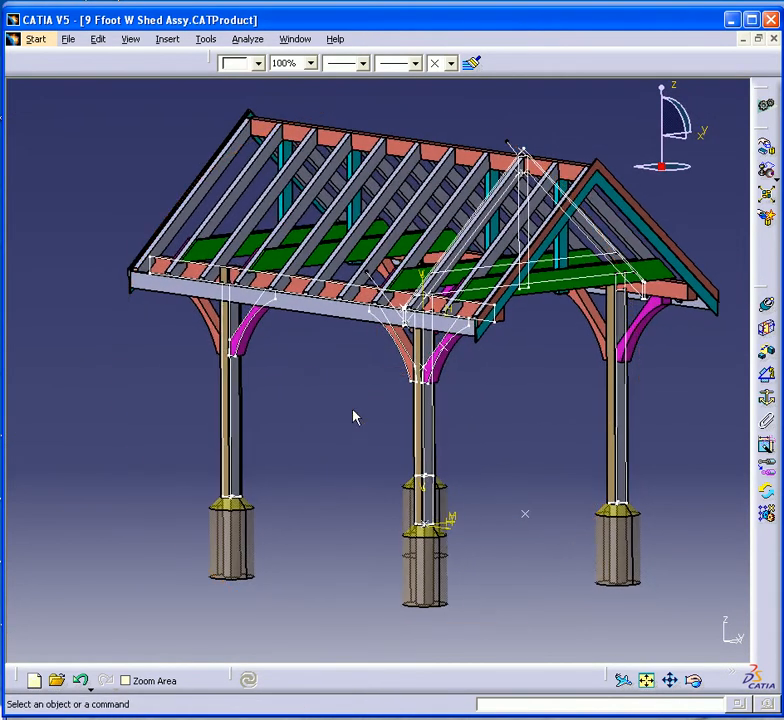
Step: Tile the document windows and maximize Layout 9fft wide.CATPart with its specification tree displayed
click(296, 40)
click(333, 80)
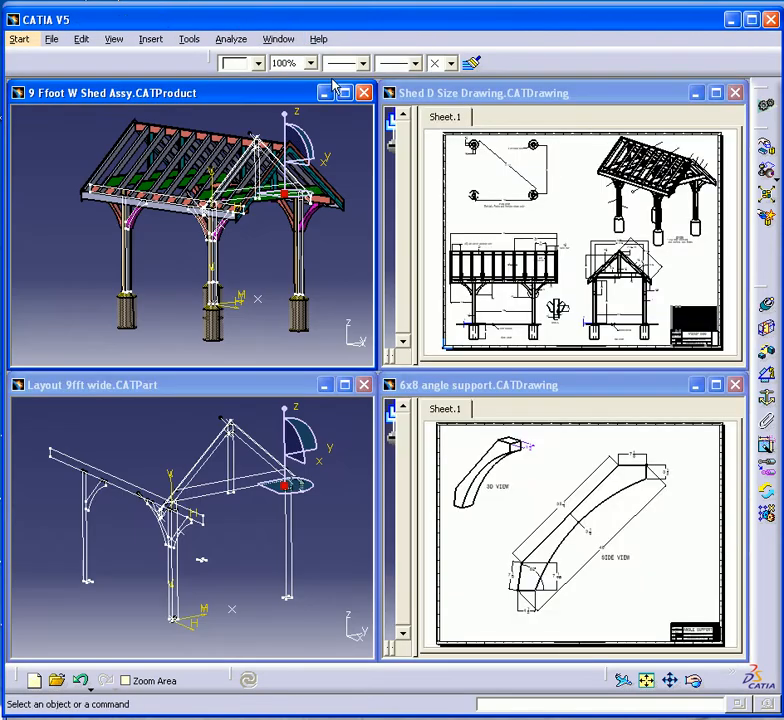
click(243, 612)
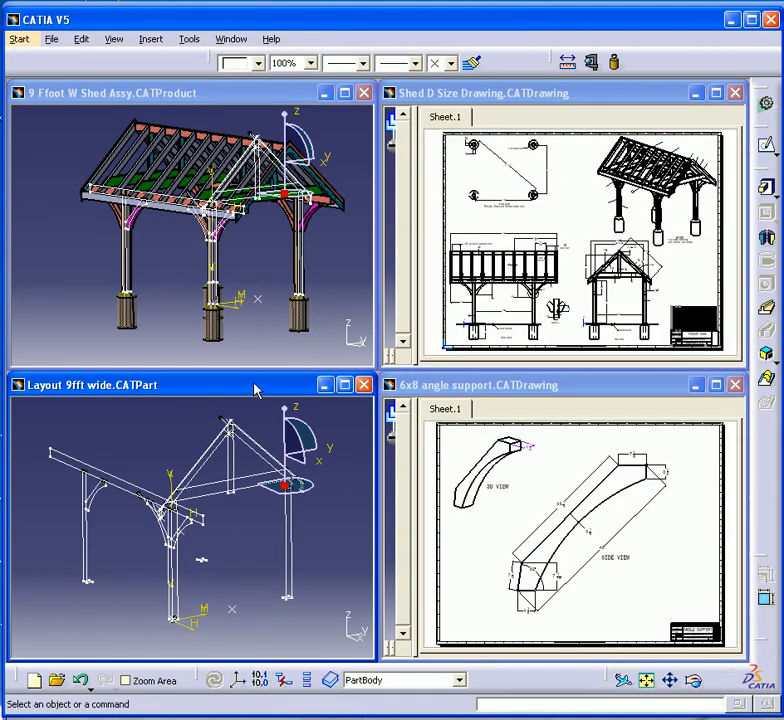
double_click(254, 389)
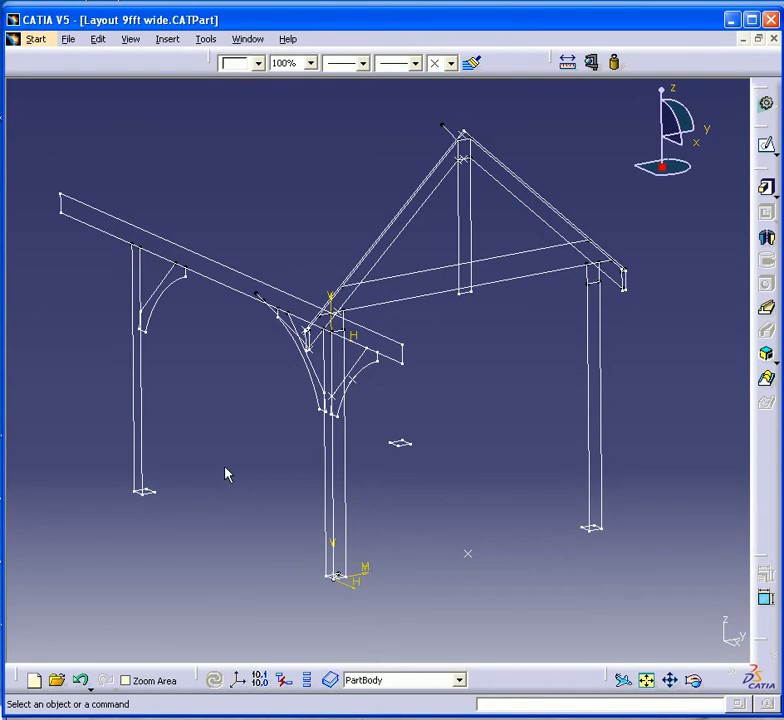
middle_drag(229, 474, 250, 480)
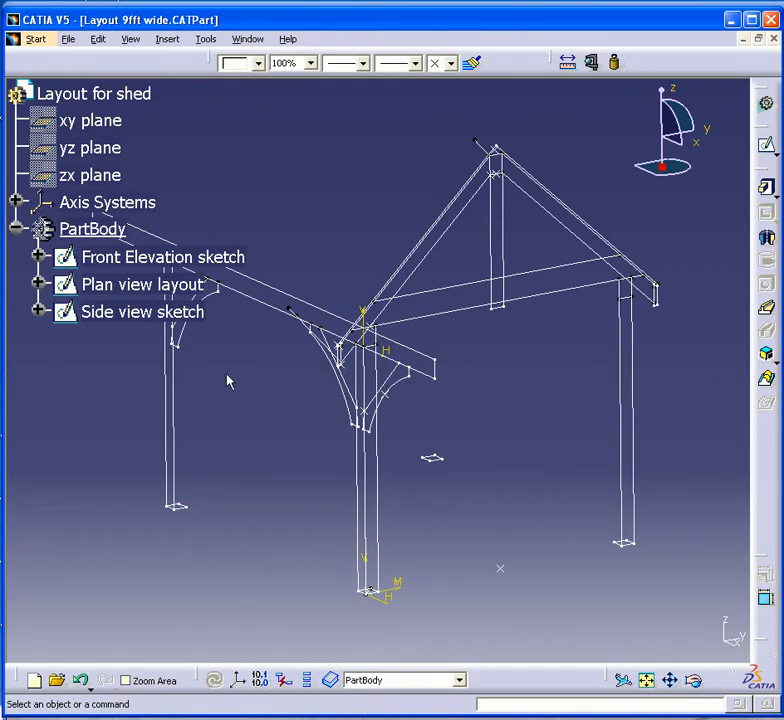
Step: Open the Front Elevation sketch of the shed layout and examine its post, rafter and ridge dimensions
click(131, 256)
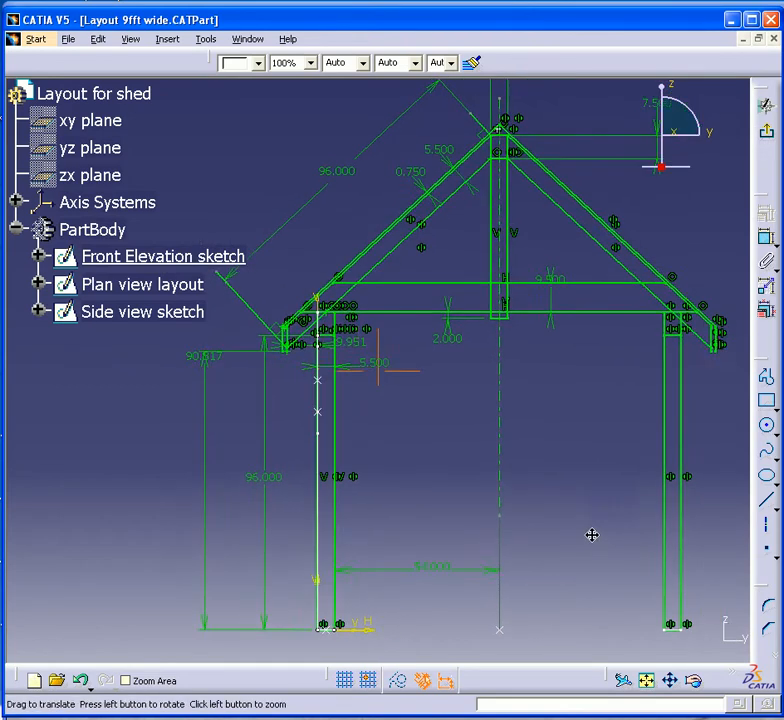
middle_drag(624, 538, 565, 535)
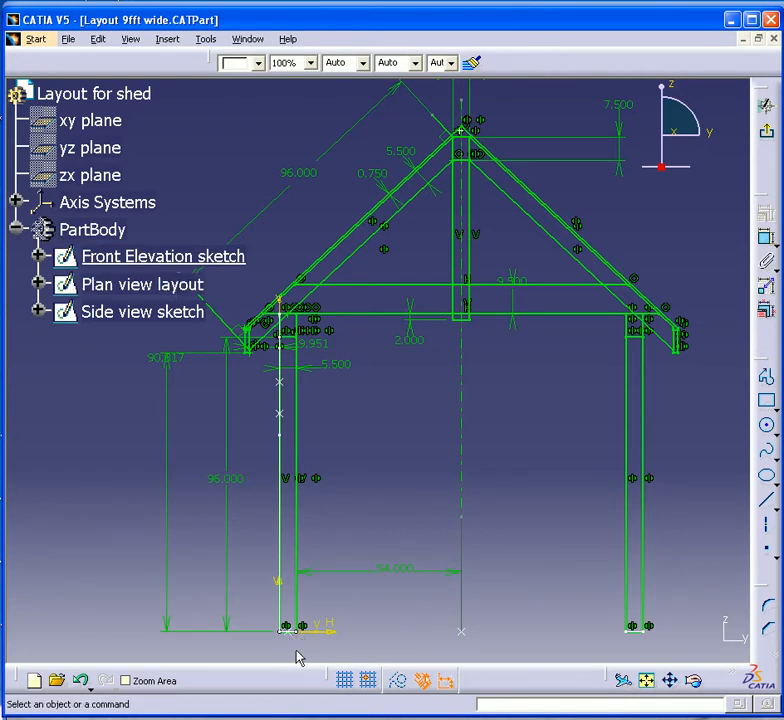
middle_drag(410, 490, 453, 560)
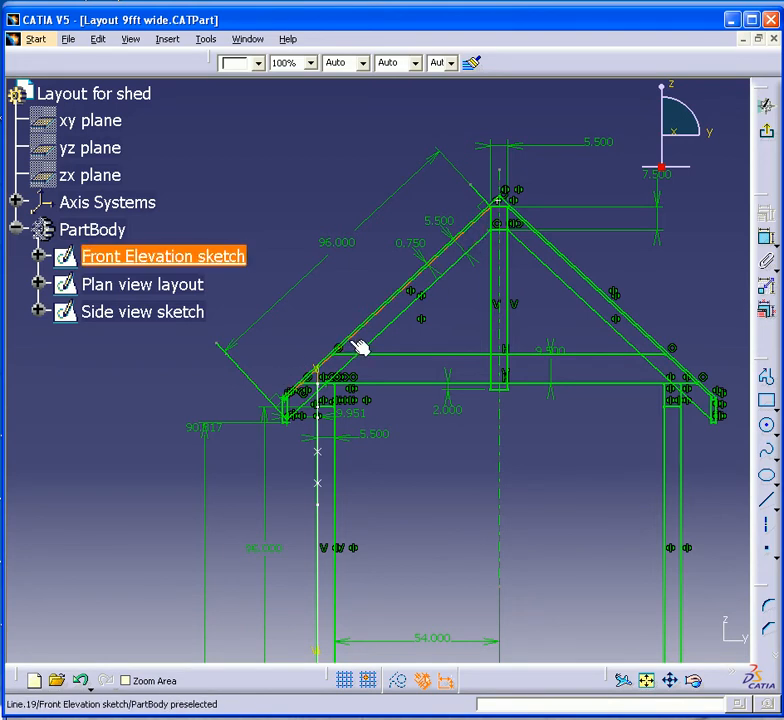
mouse_move(420, 445)
middle_down()
mouse_move(423, 452)
mouse_move(401, 392)
mouse_move(416, 436)
mouse_move(394, 415)
mouse_move(373, 438)
middle_up()
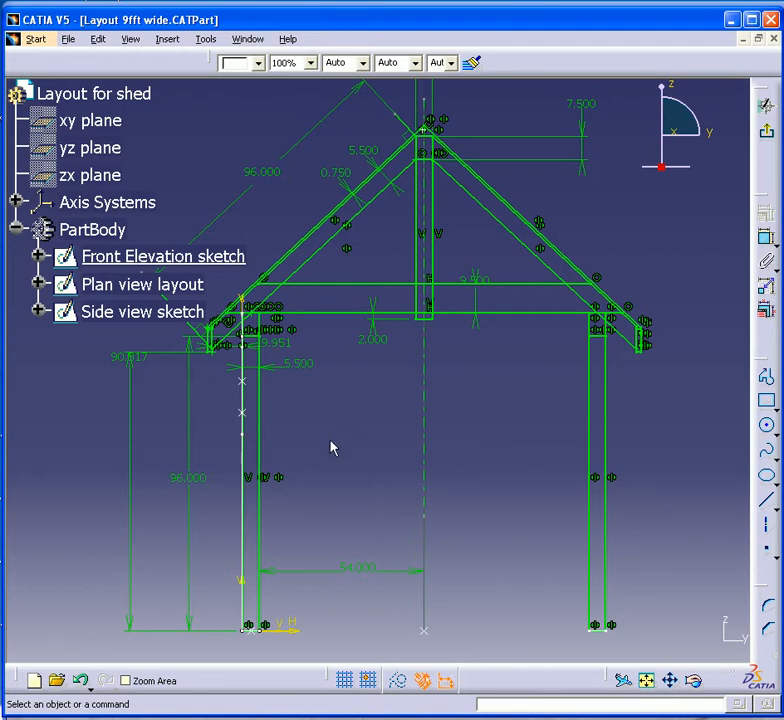
click(647, 680)
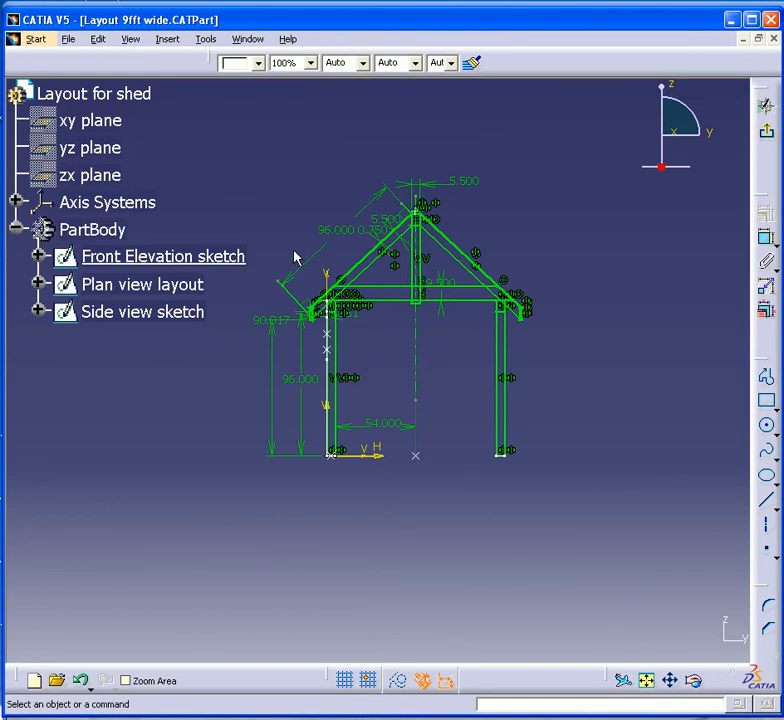
mouse_move(303, 312)
middle_down()
mouse_move(403, 364)
mouse_move(443, 374)
mouse_move(469, 411)
mouse_move(516, 389)
middle_up()
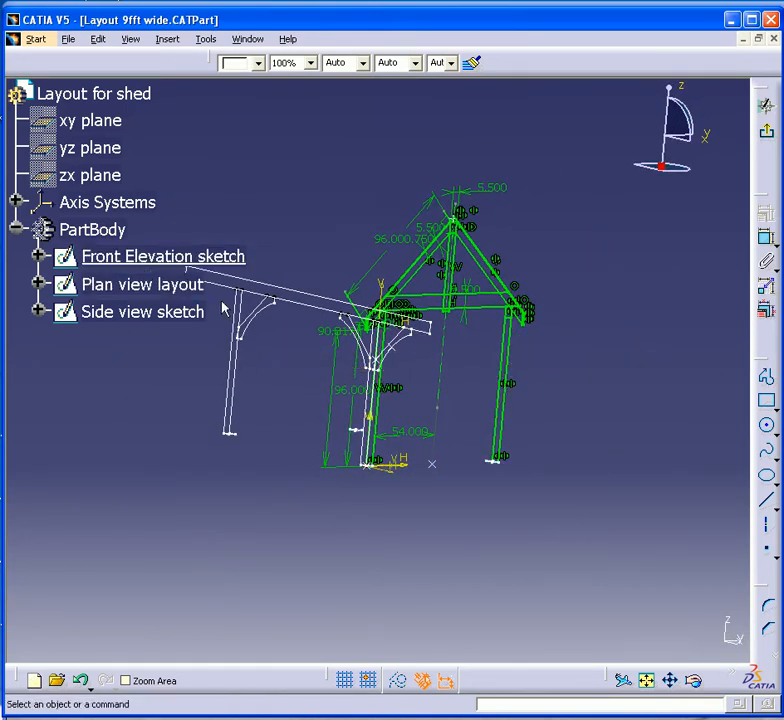
Step: Open the Plan view layout sketch and zoom in on the four post footprints to examine their spacing
click(123, 284)
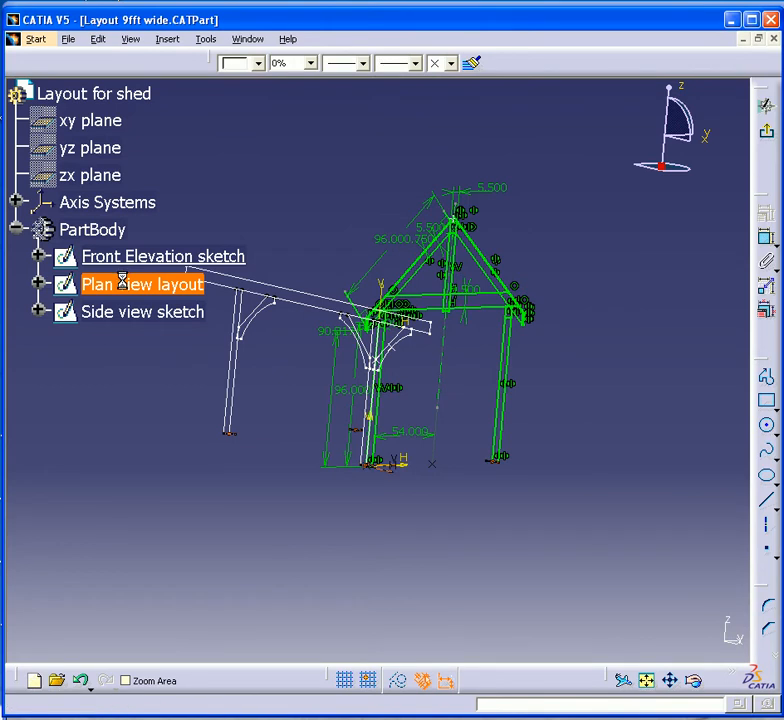
mouse_move(507, 481)
middle_down()
mouse_move(350, 329)
mouse_move(322, 317)
middle_up()
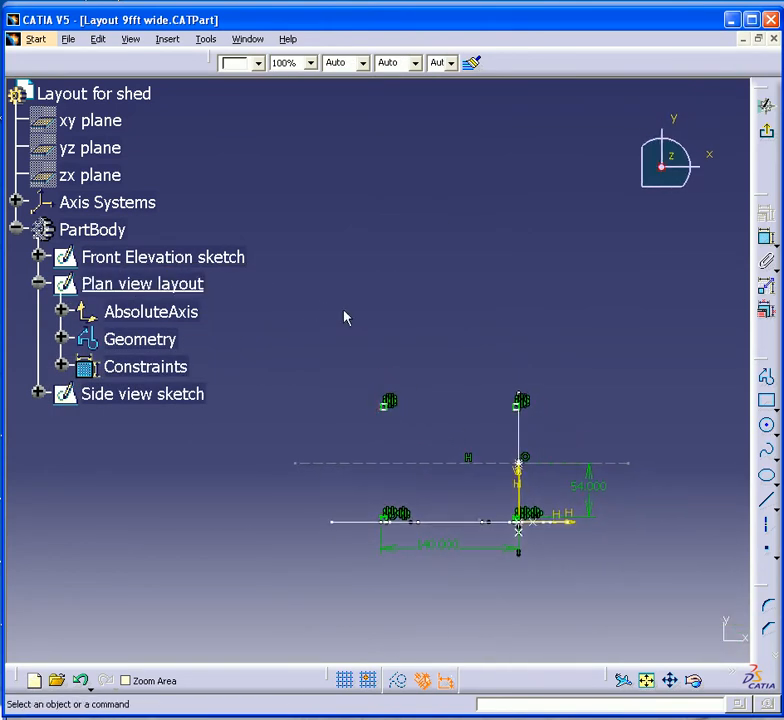
click(135, 682)
mouse_move(326, 370)
mouse_down()
mouse_move(640, 604)
mouse_move(616, 586)
mouse_up()
middle_drag(339, 516, 455, 556)
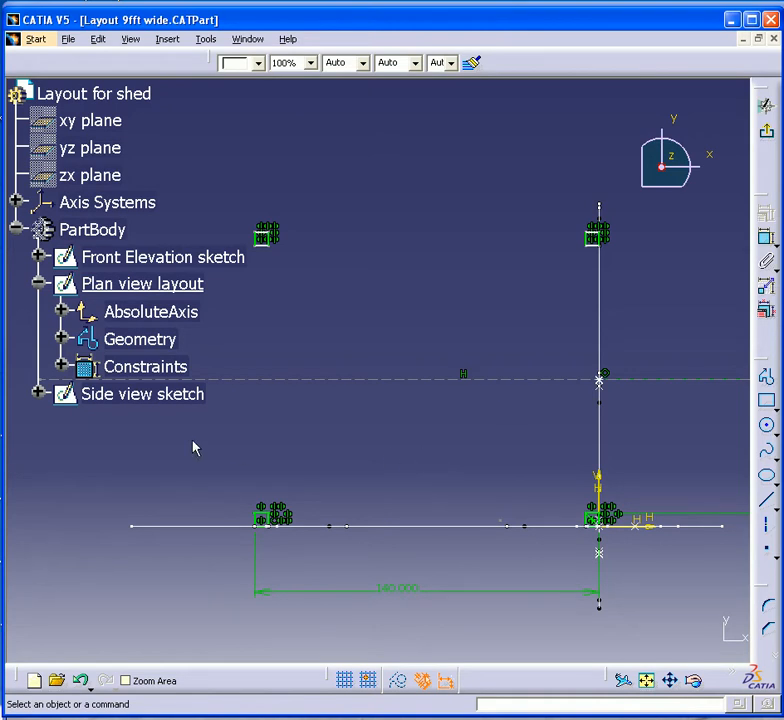
Step: Open the Side view sketch with the tree hidden and examine the angle brace dimensions and the overall beam layout
double_click(130, 394)
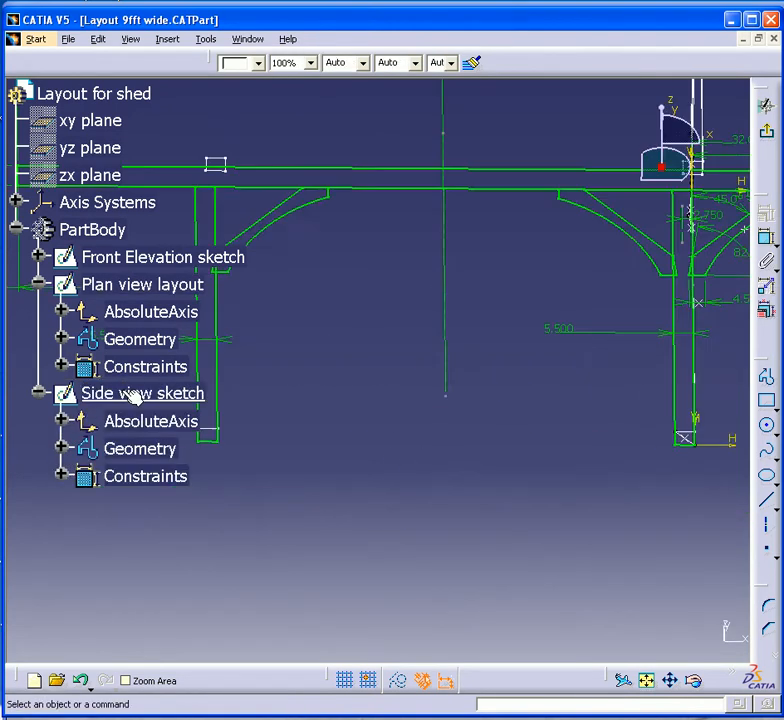
mouse_move(353, 541)
middle_down()
mouse_move(434, 625)
mouse_move(427, 652)
mouse_move(416, 569)
mouse_move(411, 578)
mouse_move(340, 558)
middle_up()
key(F3)
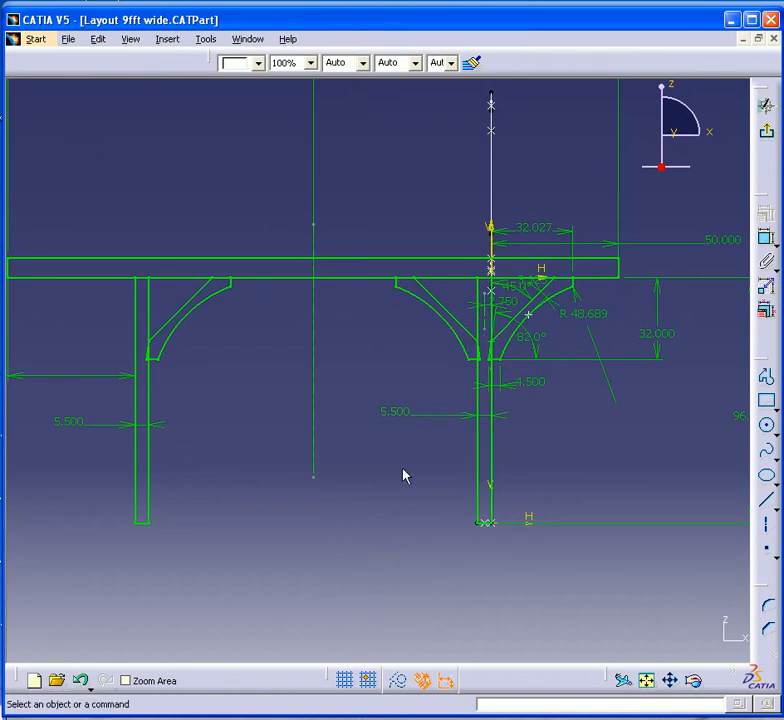
click(127, 680)
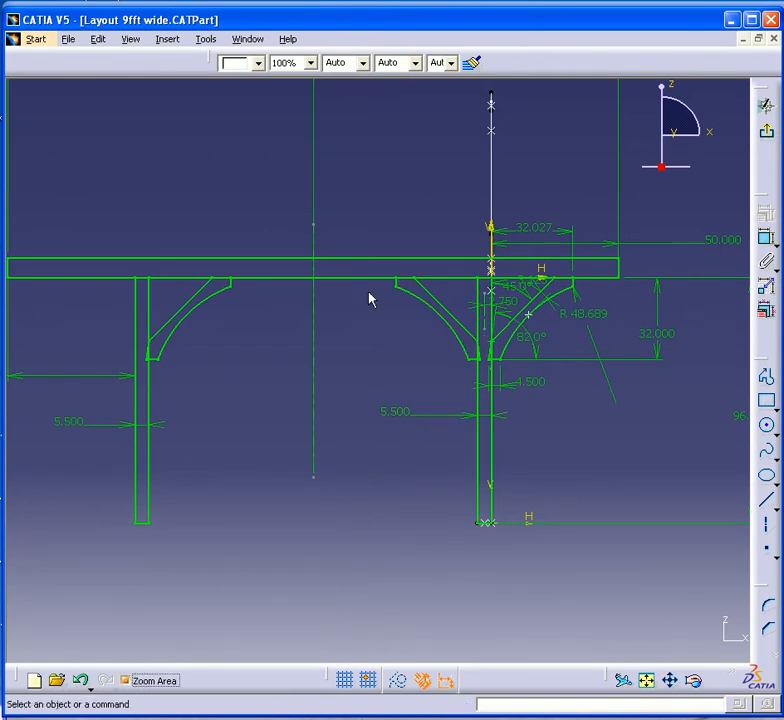
drag(301, 215, 705, 450)
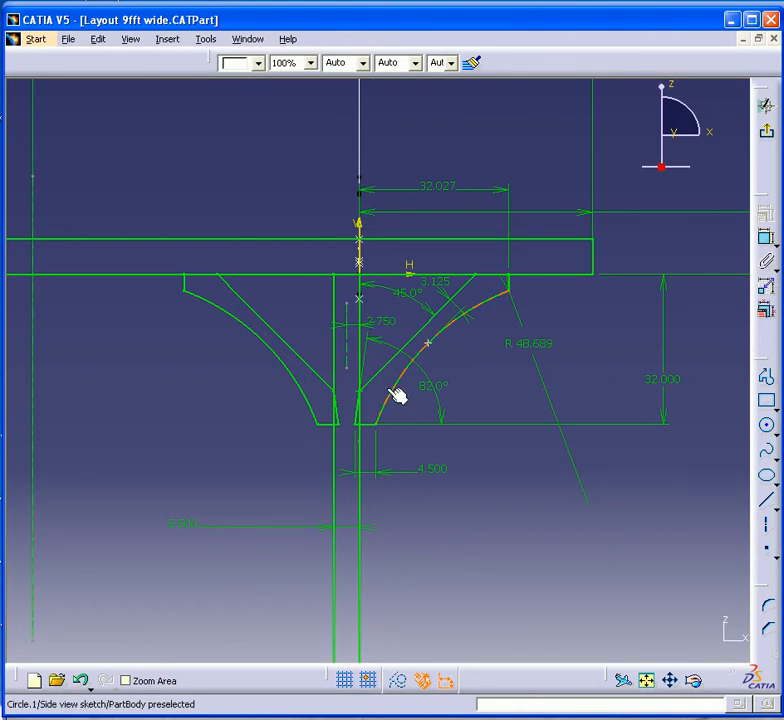
click(647, 681)
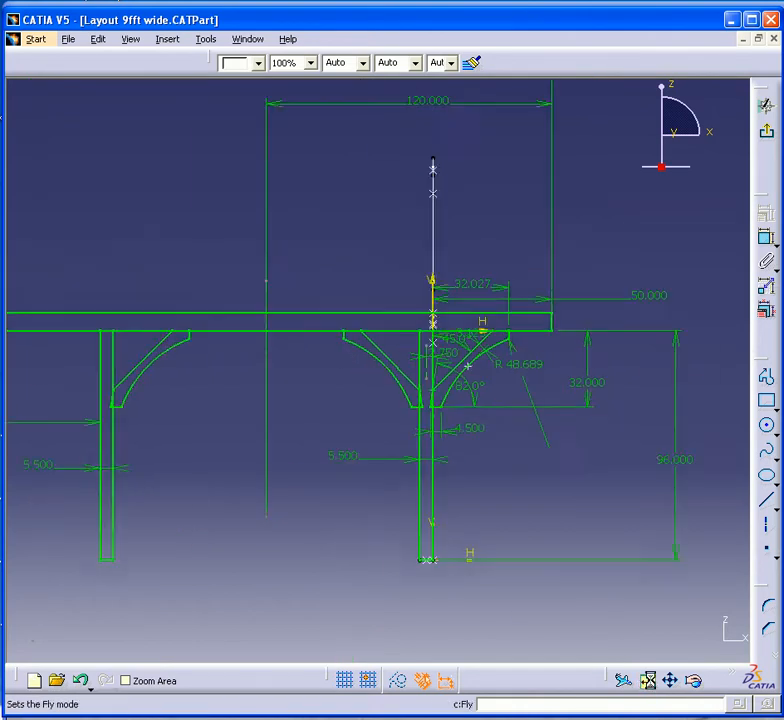
middle_drag(501, 579, 422, 567)
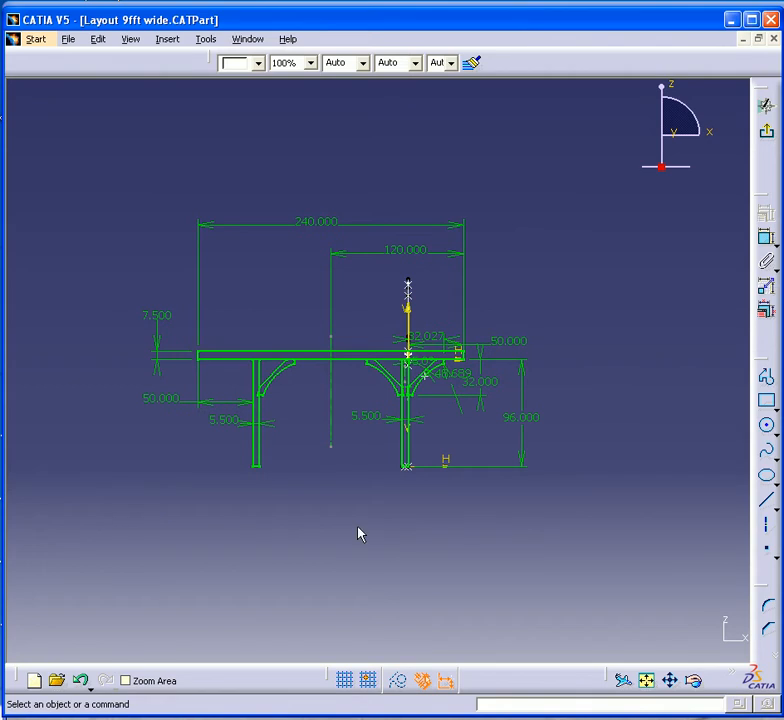
middle_drag(359, 532, 391, 534)
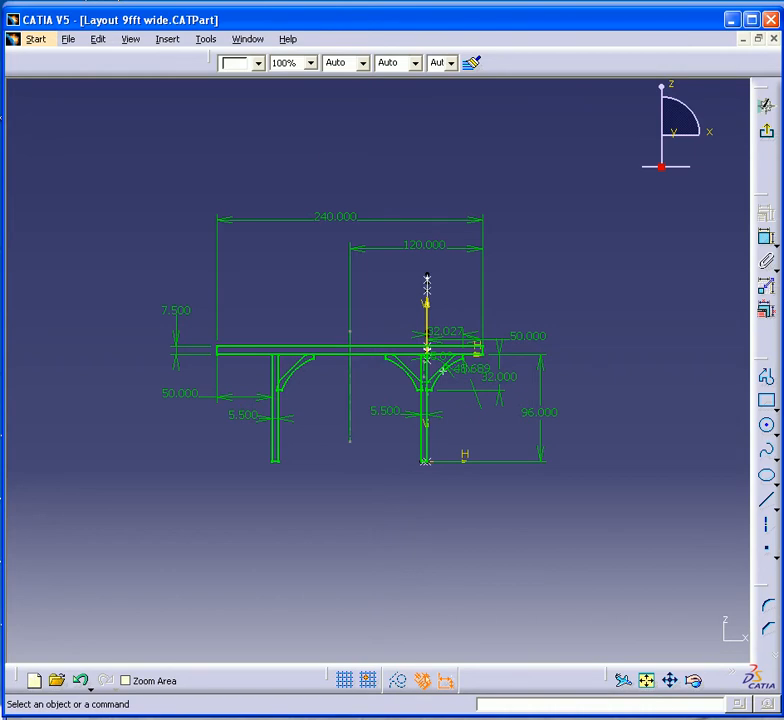
Step: Tile the windows, maximize the shed assembly, and inspect how the layout sketches line up with the timber parts
click(247, 42)
click(280, 79)
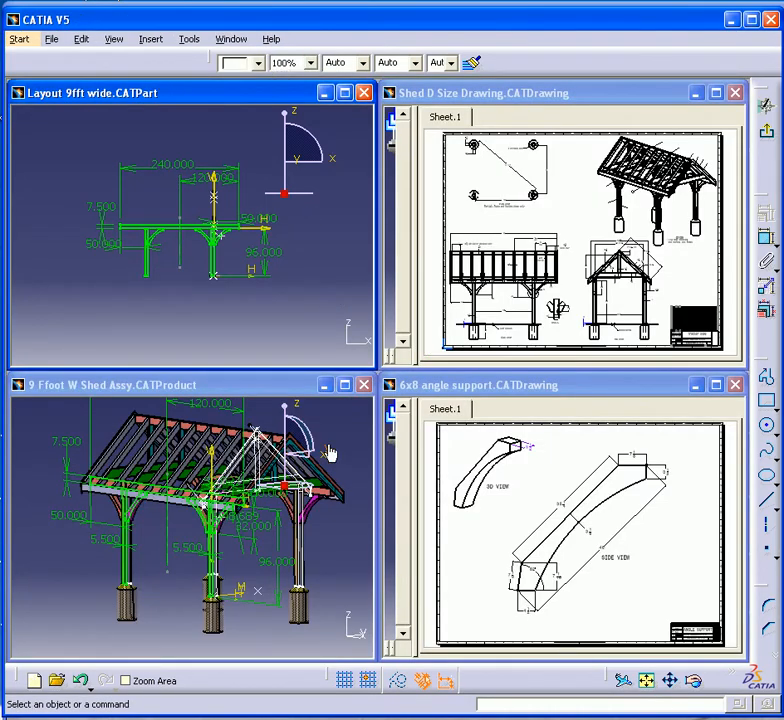
click(298, 389)
double_click(285, 387)
middle_drag(338, 476, 394, 521)
middle_drag(116, 473, 133, 438)
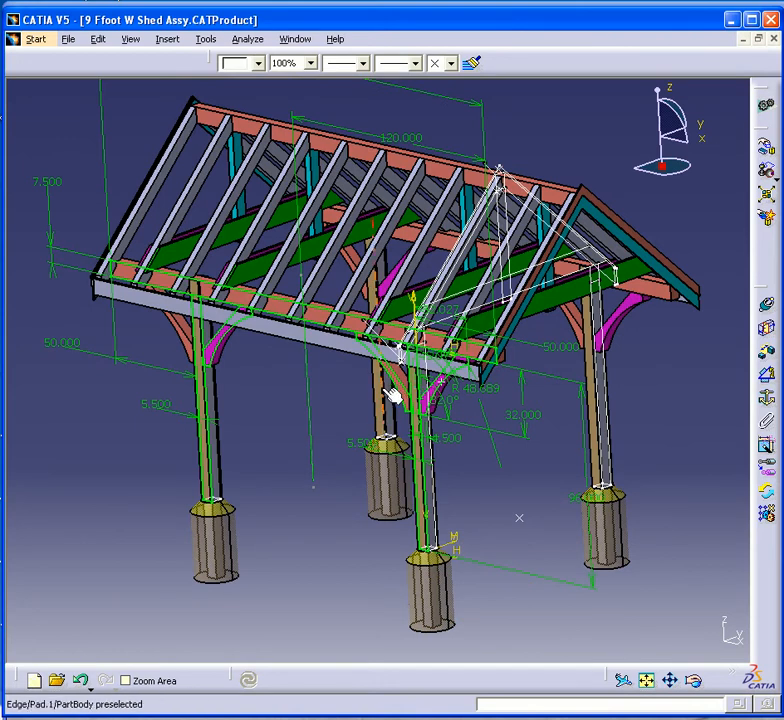
middle_drag(290, 427, 287, 408)
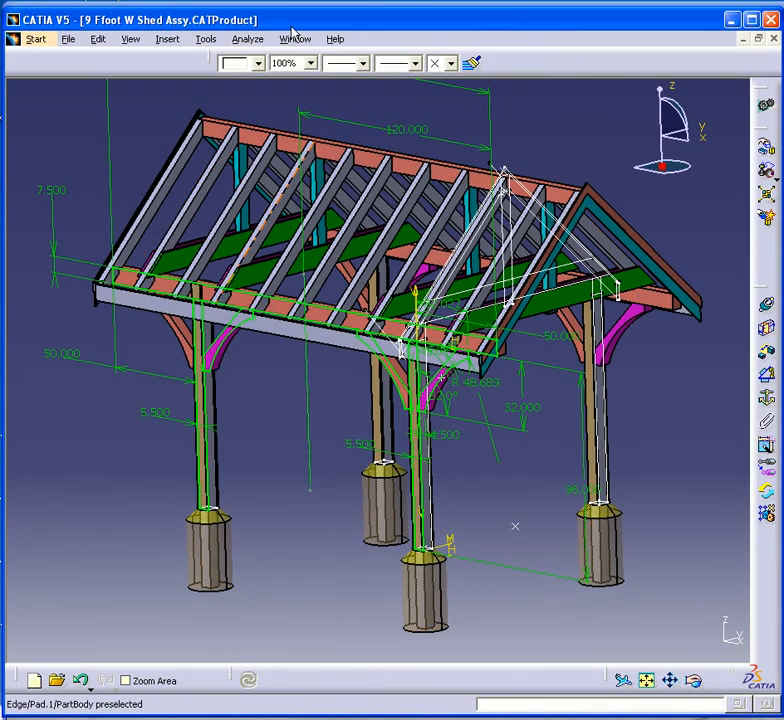
Step: Tile the open windows, maximize the Shed D Size Drawing, and zoom in on its parts list and title block to read them
click(295, 39)
click(335, 80)
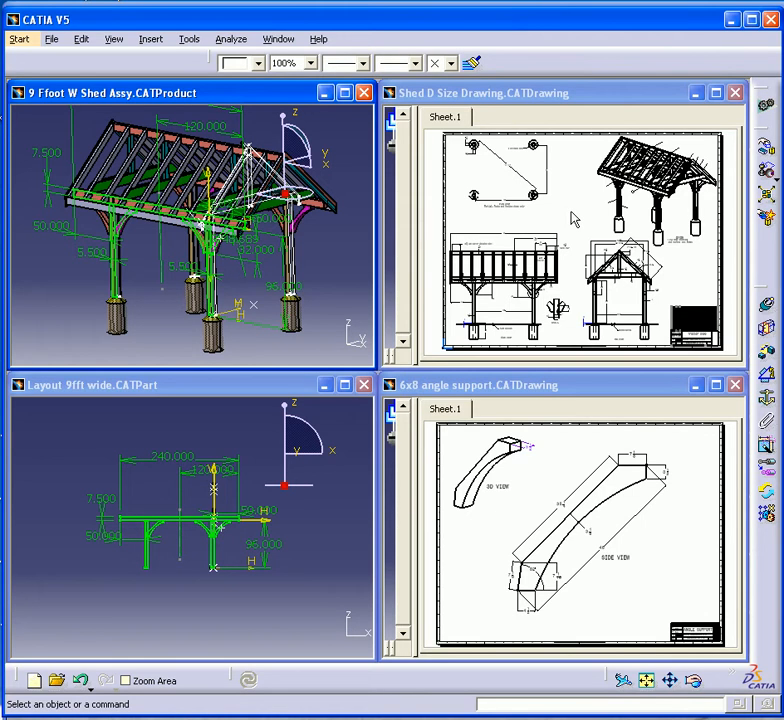
click(572, 216)
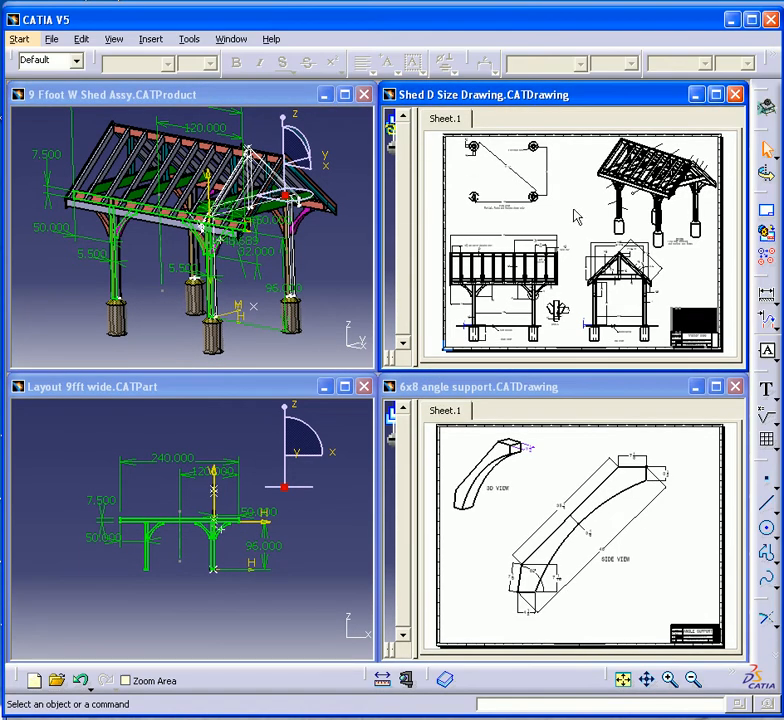
double_click(601, 97)
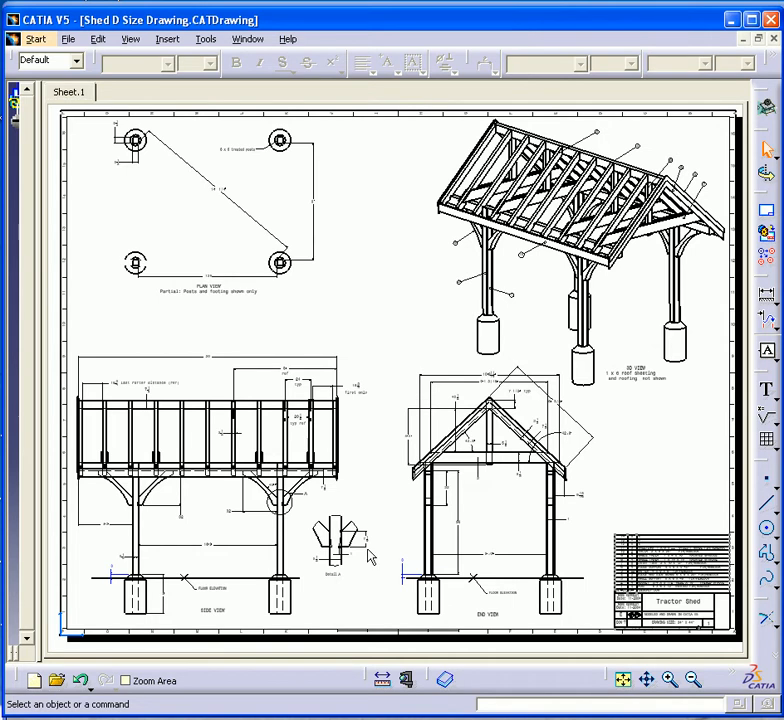
click(155, 681)
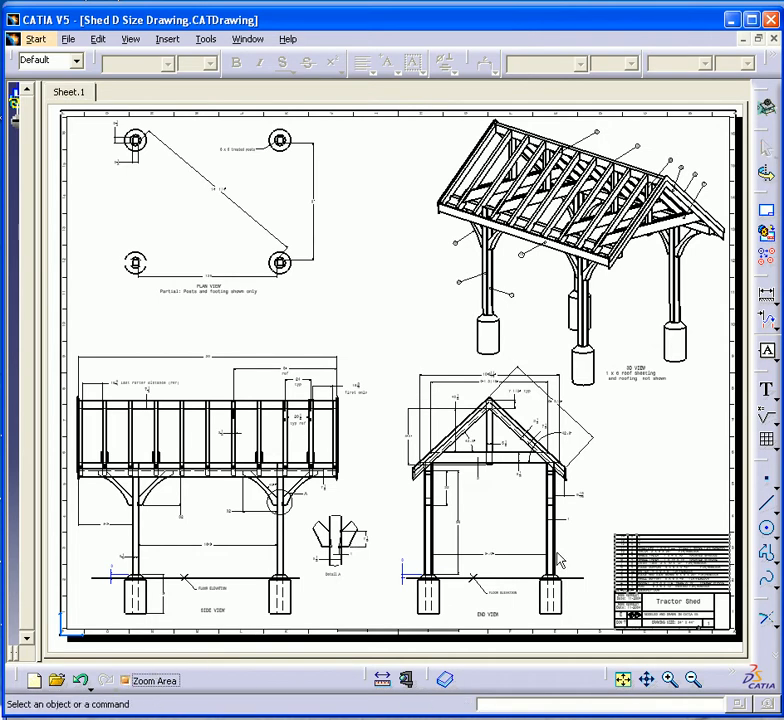
drag(589, 527, 752, 621)
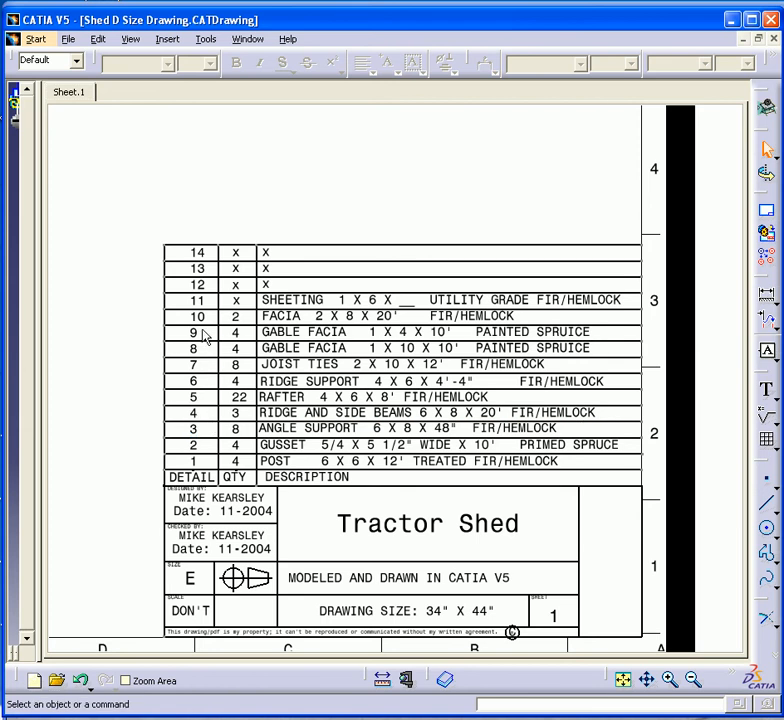
Step: Zoom in on the drawing's 3D view and examine the numbered balloons that identify the timber parts, closing in on the ridge and rafters
click(622, 680)
middle_drag(632, 462, 557, 515)
click(127, 681)
mouse_move(323, 157)
mouse_down()
mouse_move(683, 434)
mouse_move(693, 460)
mouse_up()
middle_drag(288, 449, 359, 457)
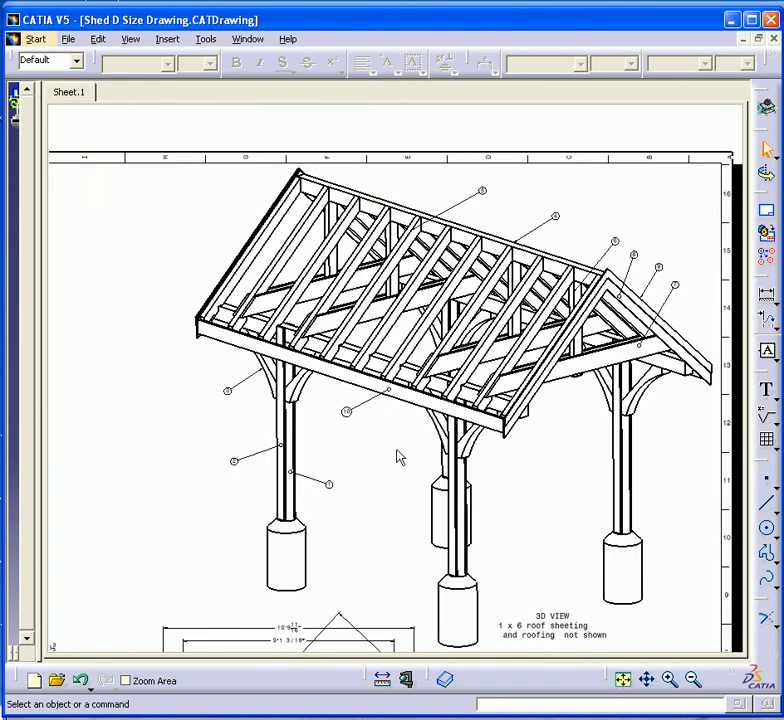
click(128, 682)
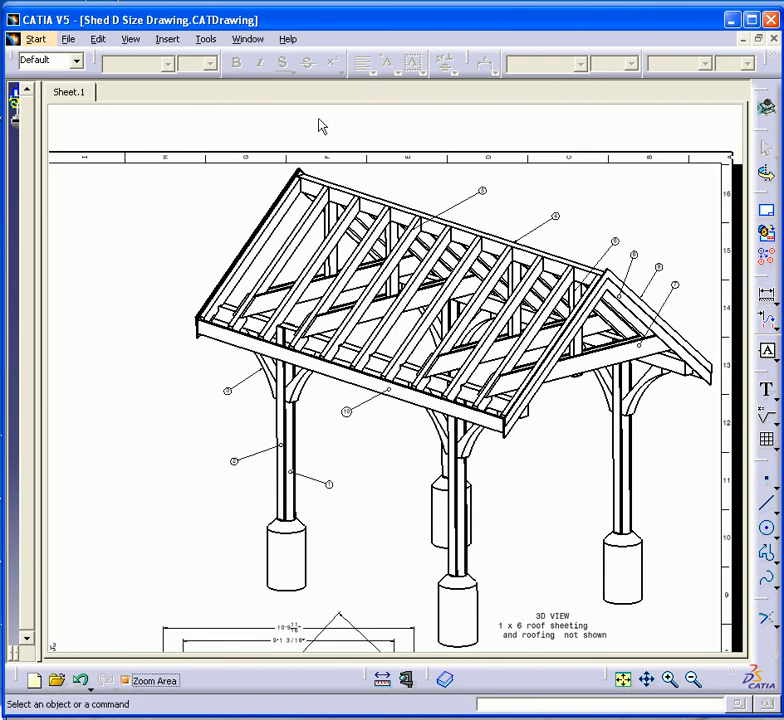
drag(318, 116, 592, 306)
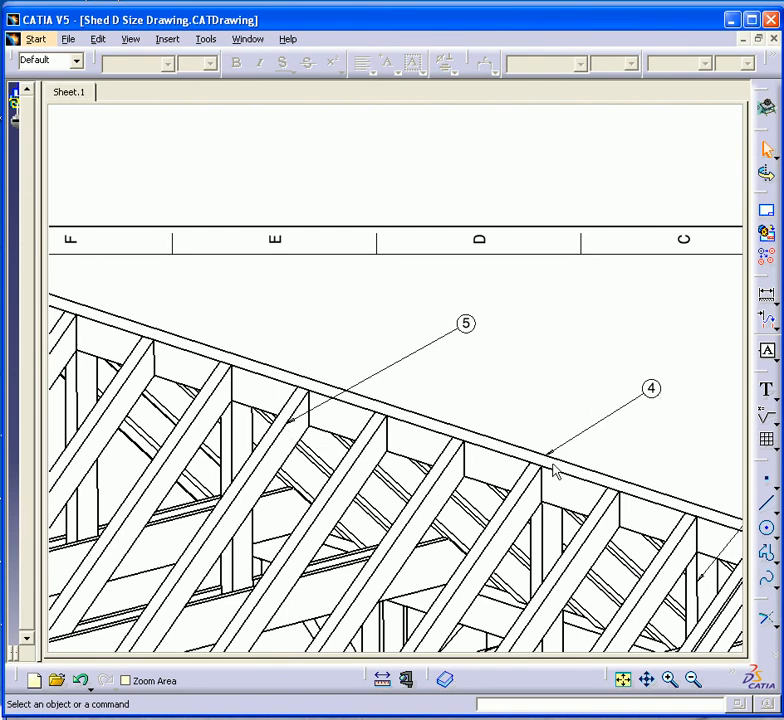
Step: Examine Detail A of the angle brace joint, followed by the rafter, brace, post and footing dimensions across the Side View
click(623, 680)
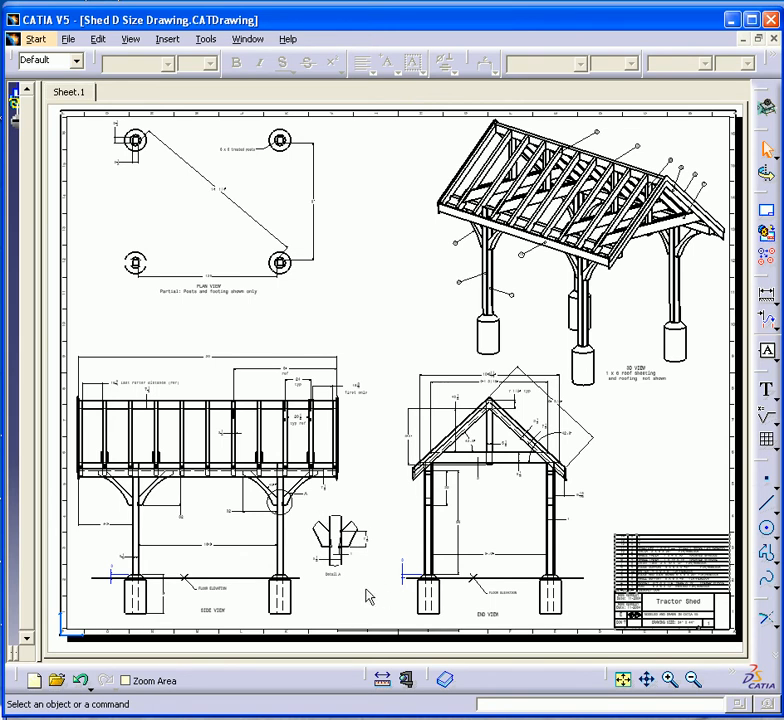
click(127, 681)
drag(250, 487, 408, 639)
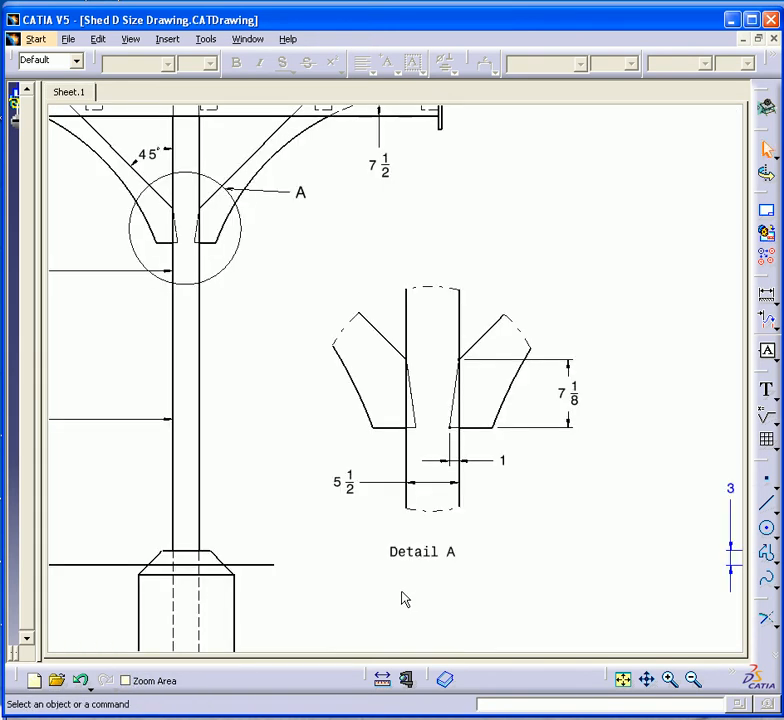
mouse_move(282, 458)
middle_down()
mouse_move(431, 606)
mouse_move(252, 541)
mouse_move(284, 565)
mouse_move(282, 558)
mouse_move(293, 613)
mouse_move(294, 592)
mouse_move(327, 609)
mouse_move(342, 680)
middle_up()
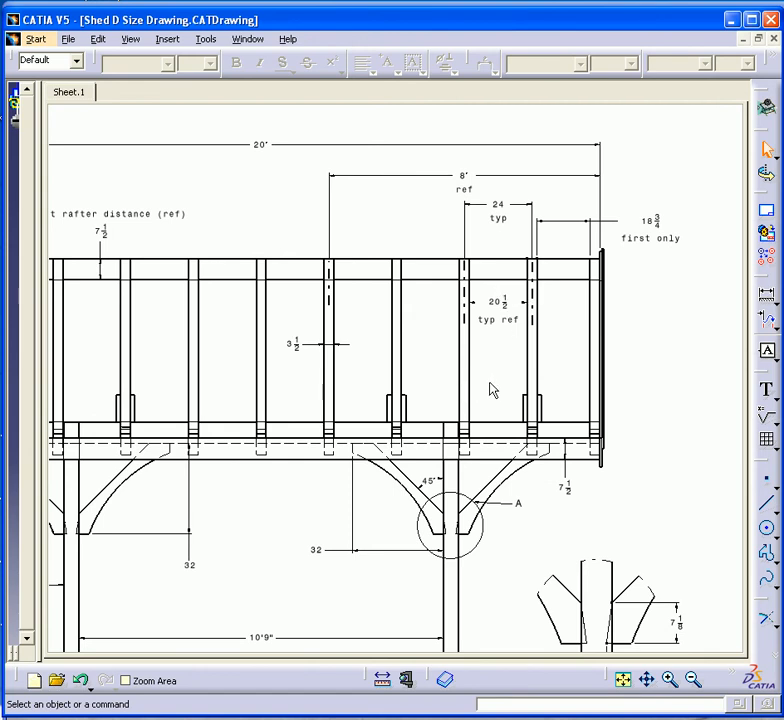
mouse_move(328, 530)
middle_down()
mouse_move(332, 509)
mouse_move(397, 483)
mouse_move(381, 530)
mouse_move(437, 506)
middle_up()
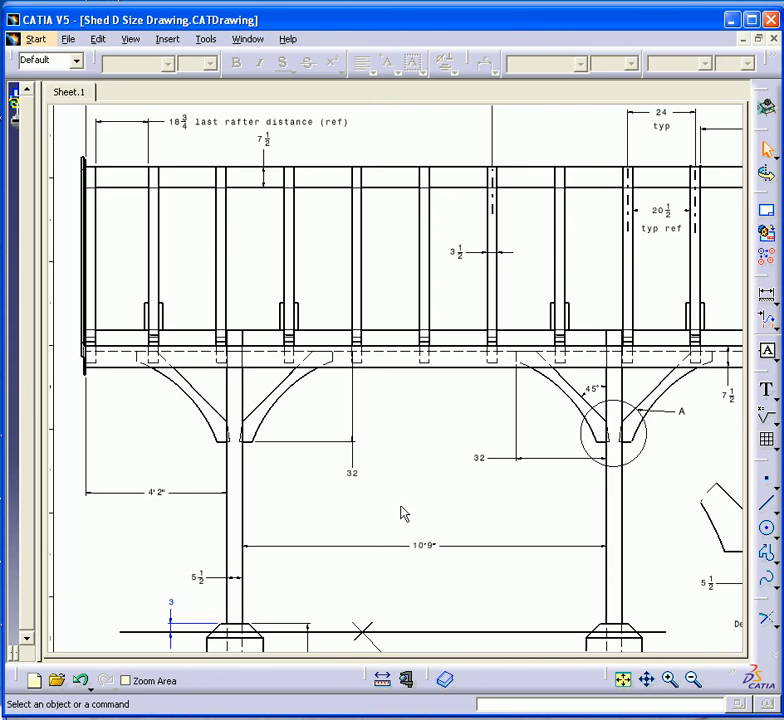
mouse_move(369, 595)
middle_down()
mouse_move(451, 499)
mouse_move(454, 510)
middle_up()
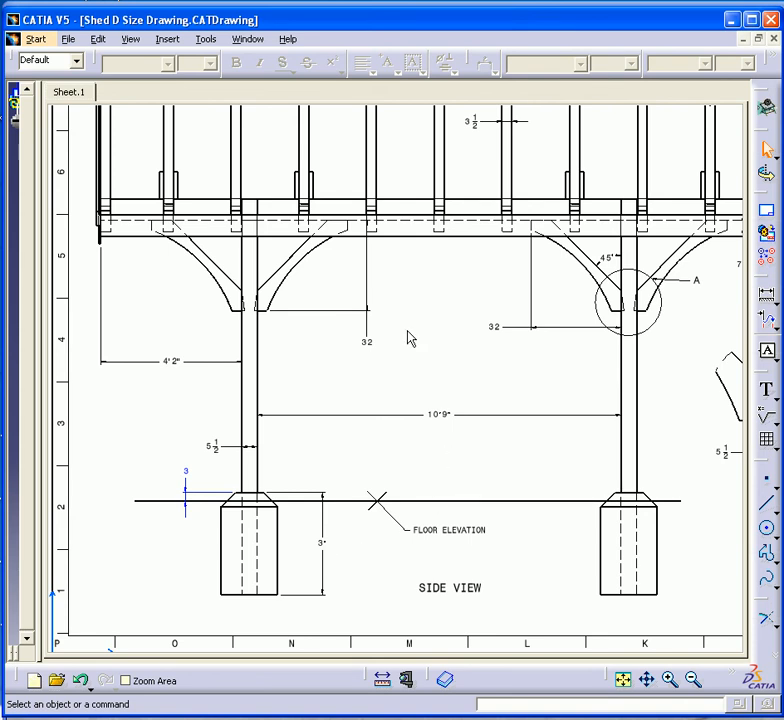
Step: Tile the open windows again and make the 9-foot-wide shed assembly the active document
click(247, 39)
click(280, 84)
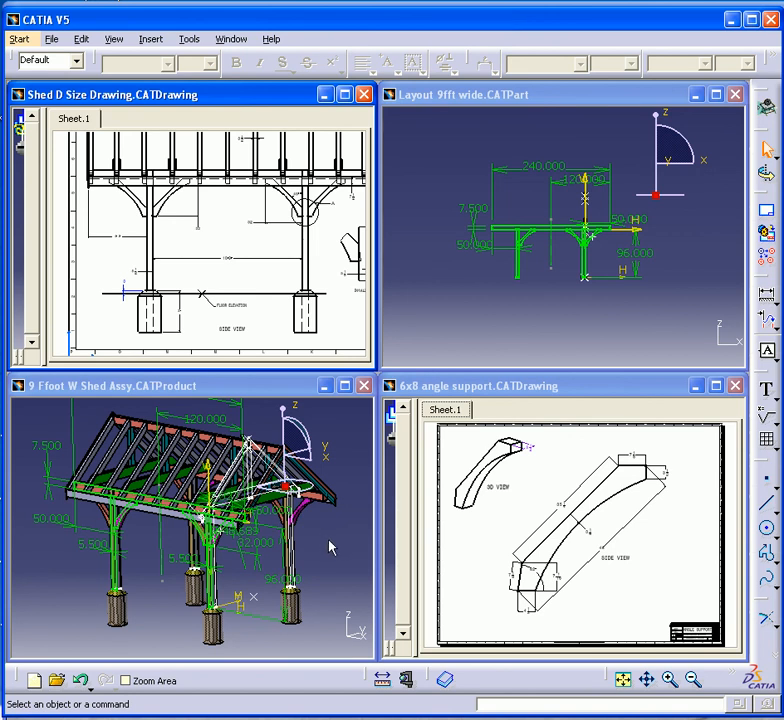
mouse_move(332, 551)
middle_down()
mouse_move(320, 562)
mouse_move(322, 551)
middle_up()
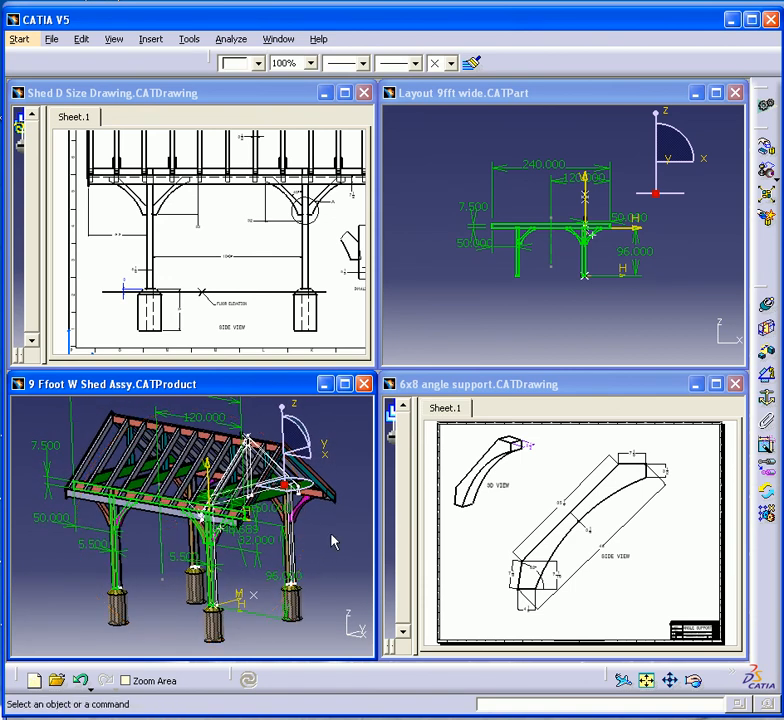